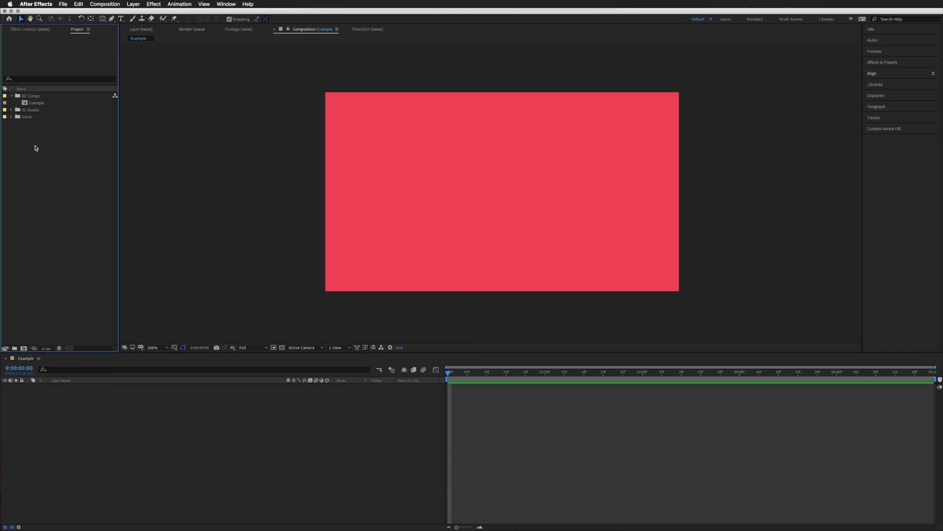
Draw a rectangle near the comp centre with the Rounded Rectangle Tool
{"action": "left_click", "coordinate": [102, 18]}
{"action": "left_click_drag", "start_coordinate": [102, 18], "coordinate": [133, 30]}
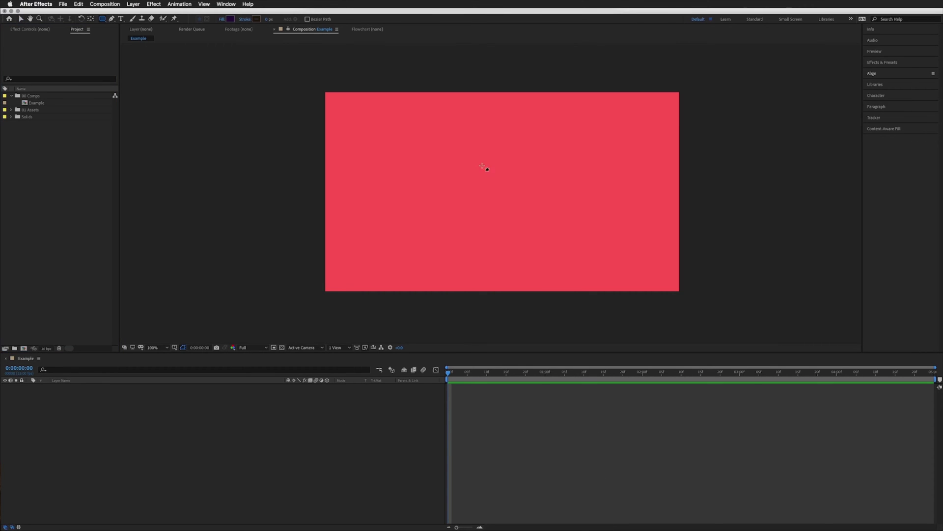
{"action": "mouse_move", "coordinate": [422, 165]}
{"action": "left_mouse_down"}
{"action": "mouse_move", "coordinate": [555, 201]}
{"action": "mouse_move", "coordinate": [574, 217]}
{"action": "left_mouse_up"}
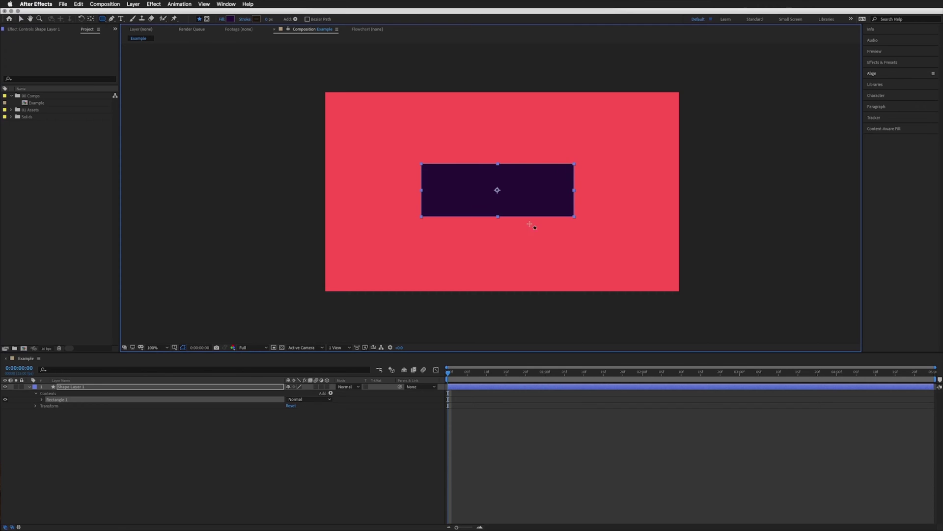
Set the Rectangle Path's Roundness to 81
{"action": "left_click", "coordinate": [41, 399]}
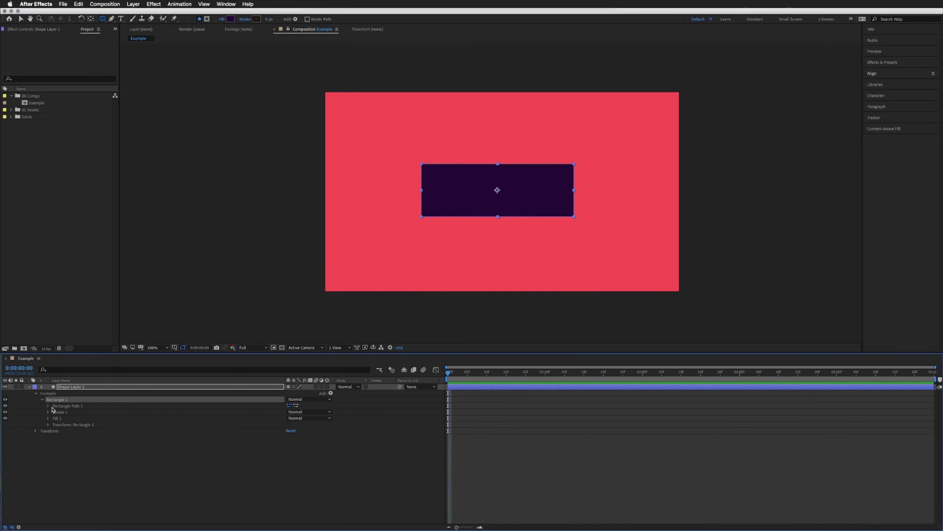
{"action": "left_click", "coordinate": [51, 407]}
{"action": "left_click", "coordinate": [48, 406]}
{"action": "left_click", "coordinate": [72, 424]}
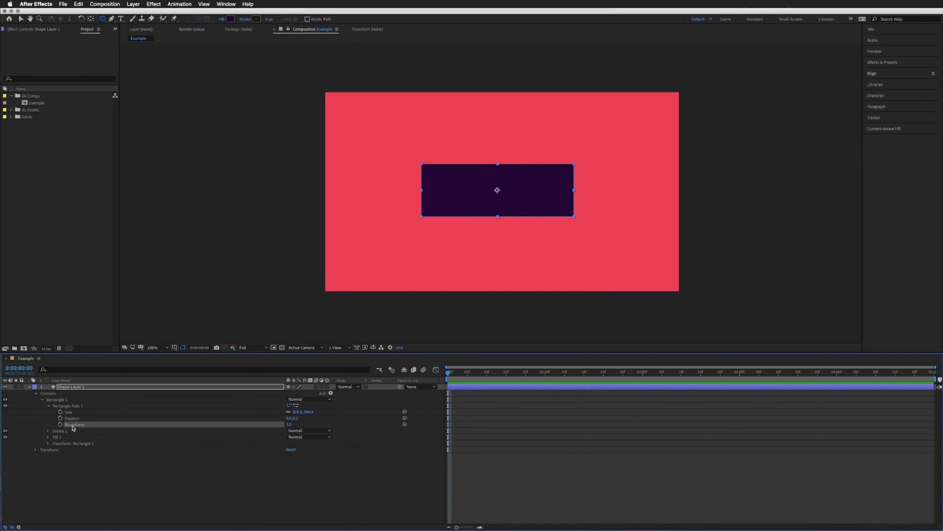
{"action": "left_click_drag", "start_coordinate": [295, 426], "coordinate": [522, 398]}
Move the anchor point to the top-left corner and set Size to 775.8,268.1
{"action": "left_click", "coordinate": [74, 413]}
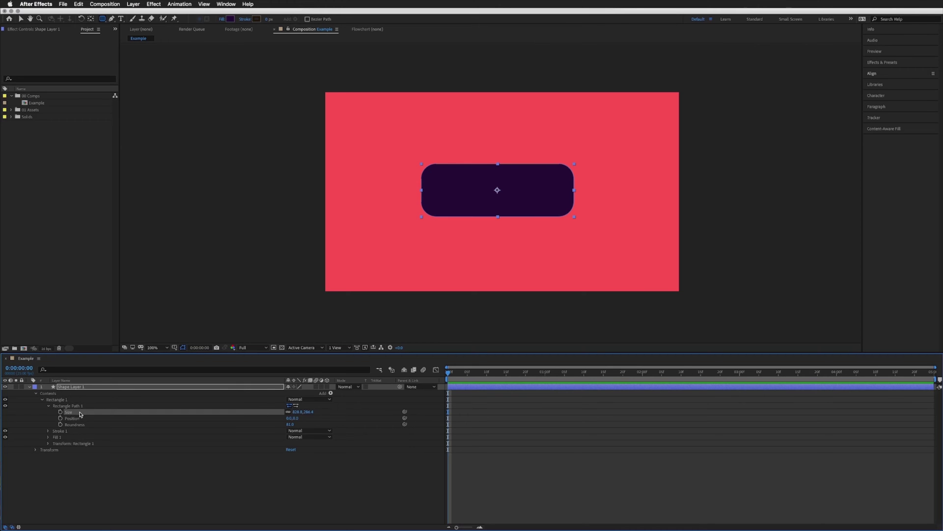
{"action": "left_click_drag", "start_coordinate": [297, 415], "coordinate": [268, 406]}
{"action": "key", "text": "y"}
{"action": "left_click_drag", "start_coordinate": [457, 181], "coordinate": [429, 166]}
{"action": "mouse_move", "coordinate": [298, 413]}
{"action": "left_mouse_down"}
{"action": "mouse_move", "coordinate": [163, 413]}
{"action": "mouse_move", "coordinate": [310, 413]}
{"action": "left_mouse_up"}
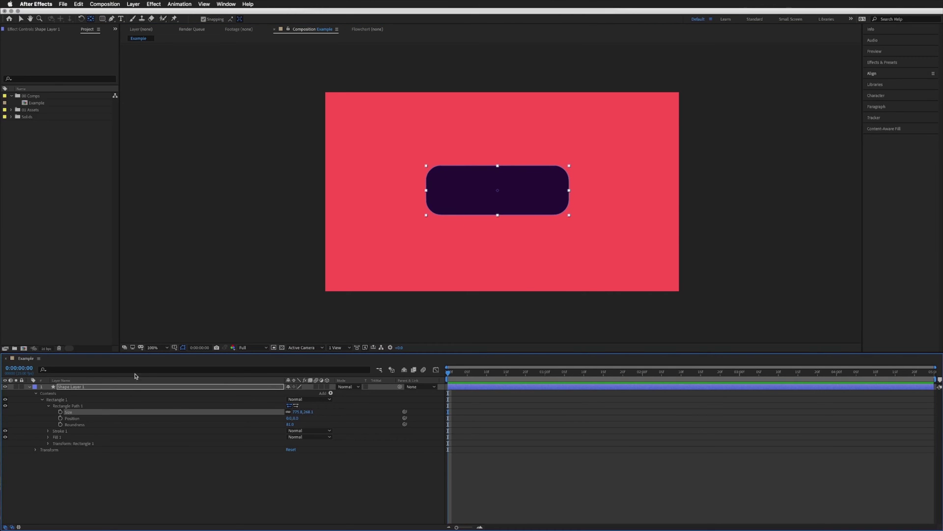
{"action": "left_click", "coordinate": [147, 387]}
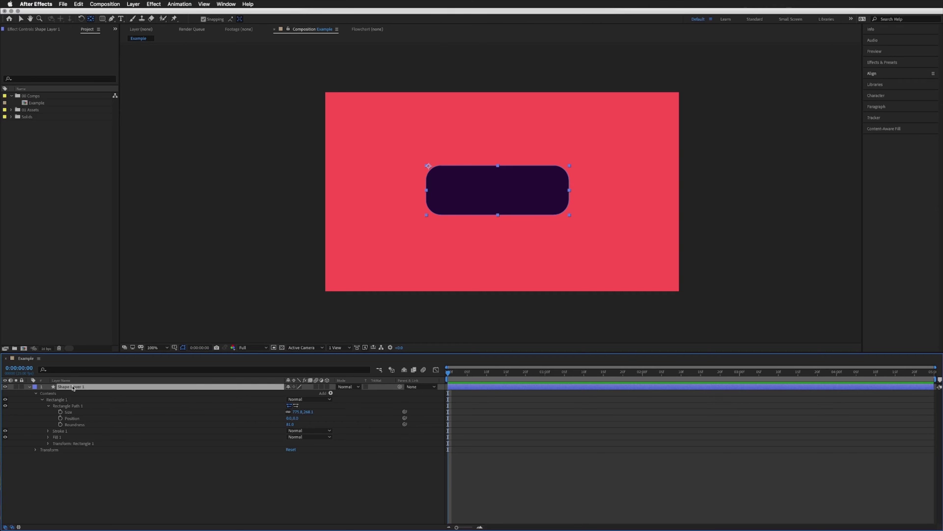
Unlink Scale and narrow X to test, then undo back to 100% with the anchor re-centred
{"action": "left_click", "coordinate": [35, 450]}
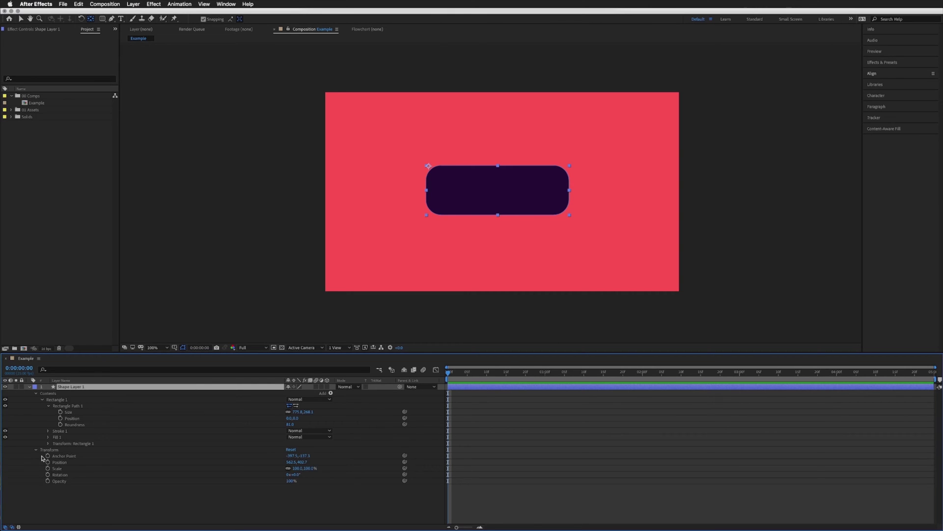
{"action": "left_click", "coordinate": [59, 470]}
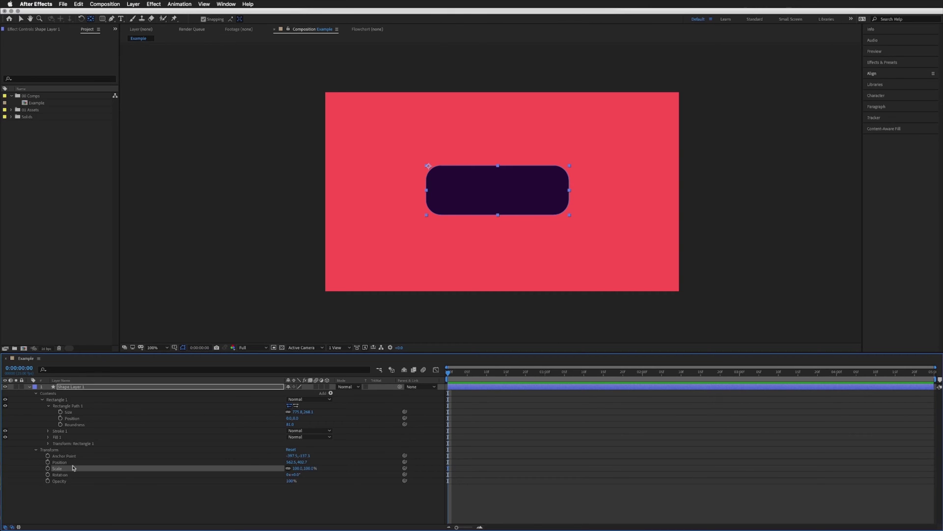
{"action": "left_click", "coordinate": [289, 469]}
{"action": "left_click_drag", "start_coordinate": [297, 468], "coordinate": [275, 463]}
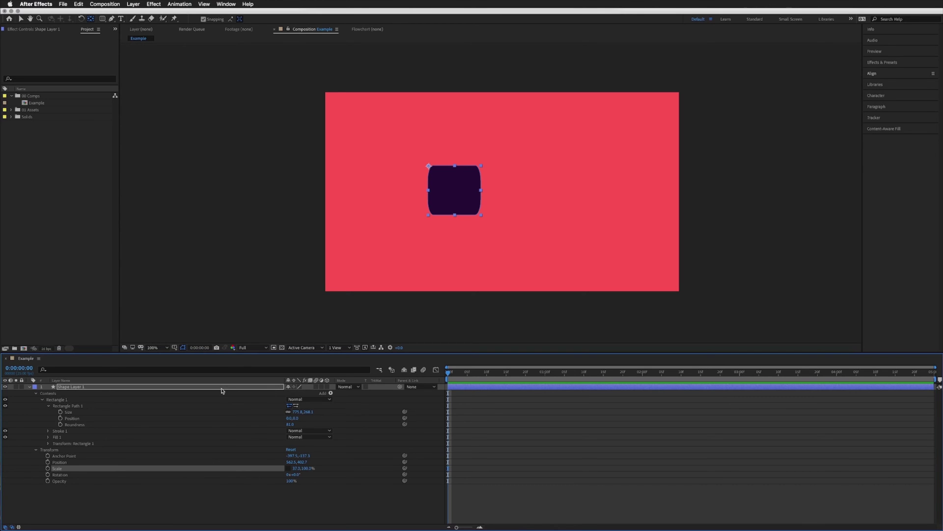
{"action": "key", "text": "super+z"}
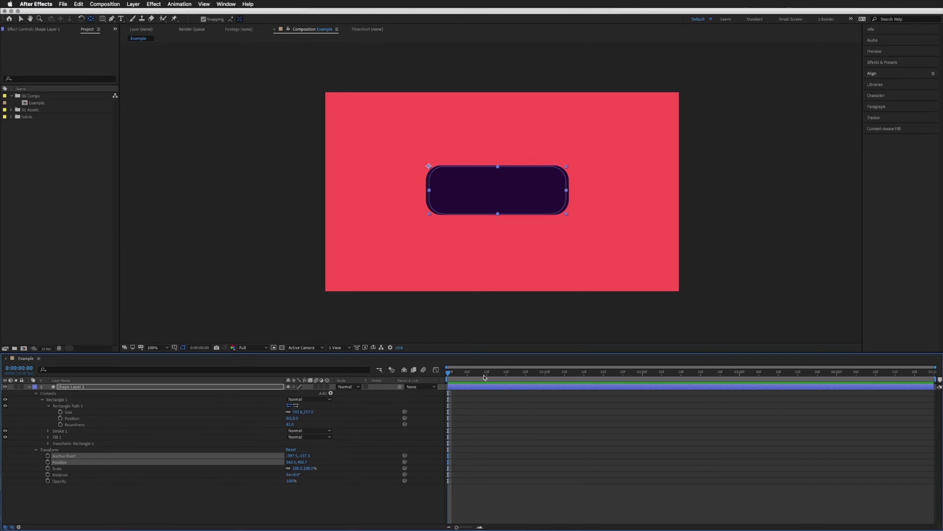
{"action": "key", "text": "super+alt+Home"}
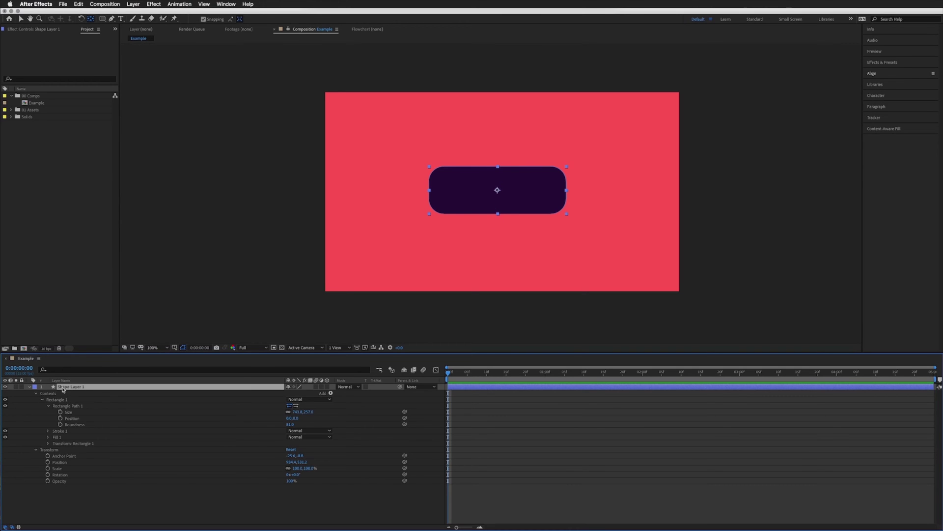
Add an expression to the Anchor Point of Transform: Rectangle 1
{"action": "left_click", "coordinate": [67, 443]}
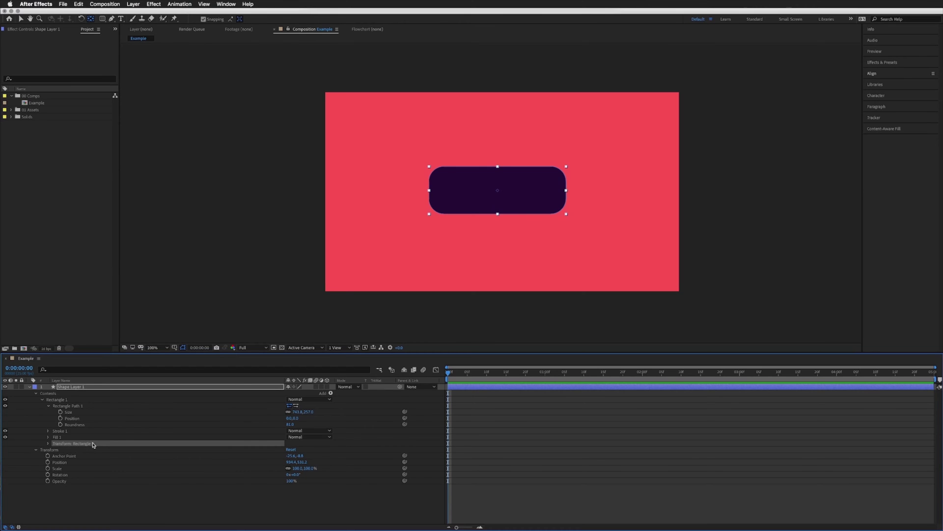
{"action": "left_click", "coordinate": [55, 450]}
{"action": "left_click", "coordinate": [61, 444]}
{"action": "left_click", "coordinate": [48, 444]}
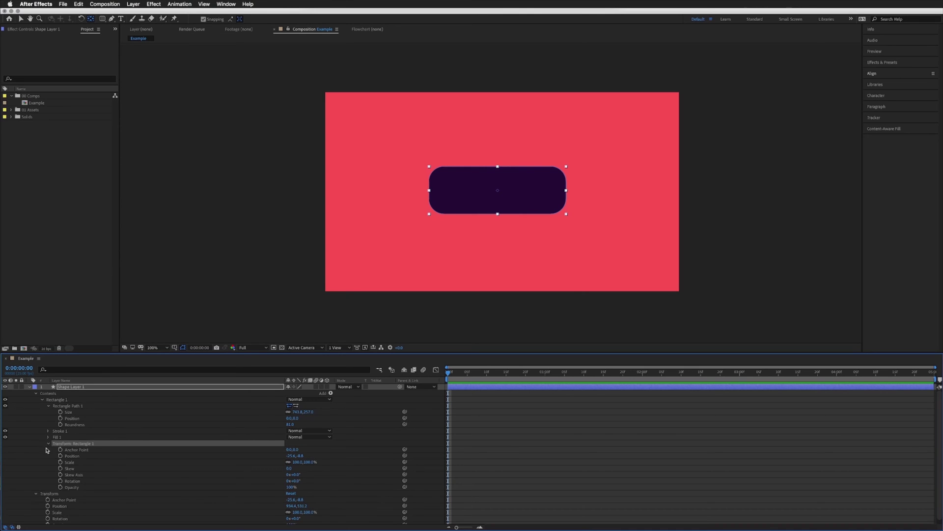
{"action": "left_click", "coordinate": [75, 450]}
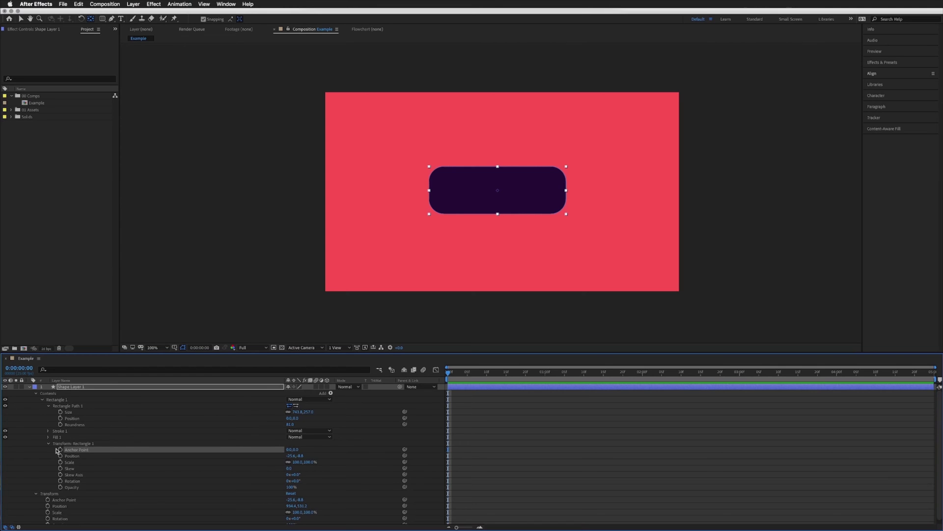
{"action": "left_click", "coordinate": [60, 450], "text": "alt"}
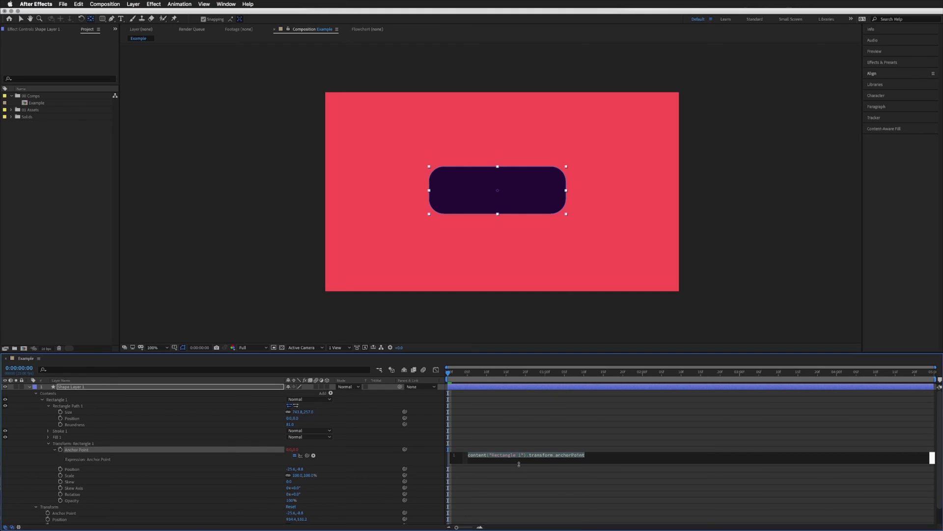
Define w and h from the Rectangle Path Size and return [w/2,h/2]
{"action": "type", "text": "w ="}
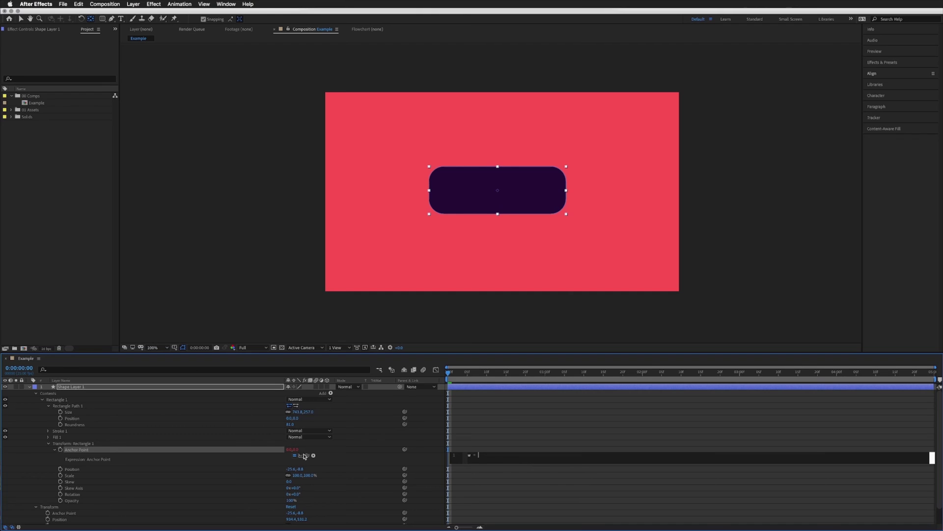
{"action": "left_click_drag", "start_coordinate": [307, 456], "coordinate": [77, 413]}
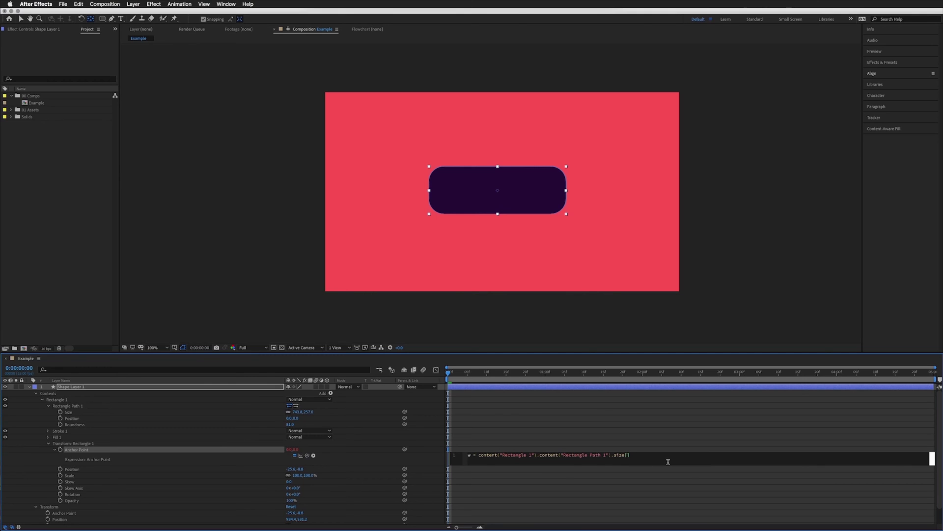
{"action": "type", "text": "0"}
{"action": "key", "text": "Return"}
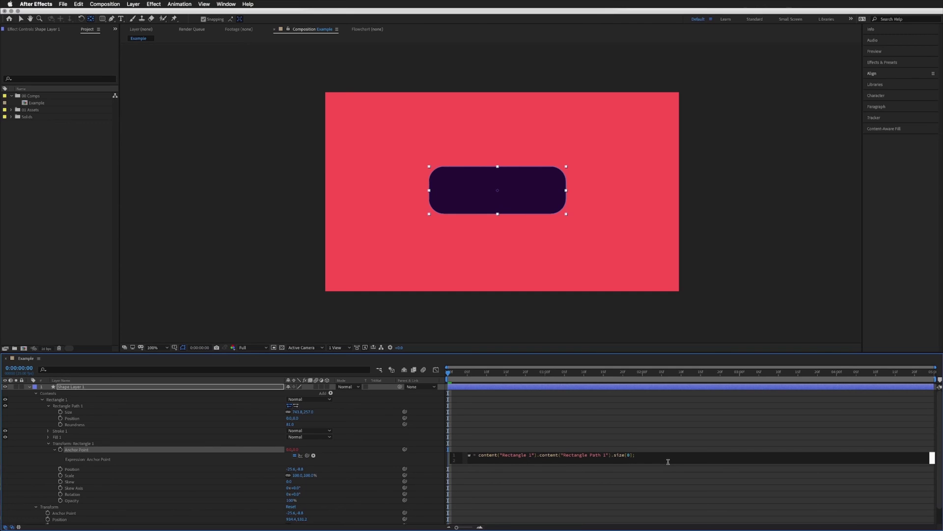
{"action": "type", "text": "h ="}
{"action": "left_click_drag", "start_coordinate": [307, 455], "coordinate": [75, 412]}
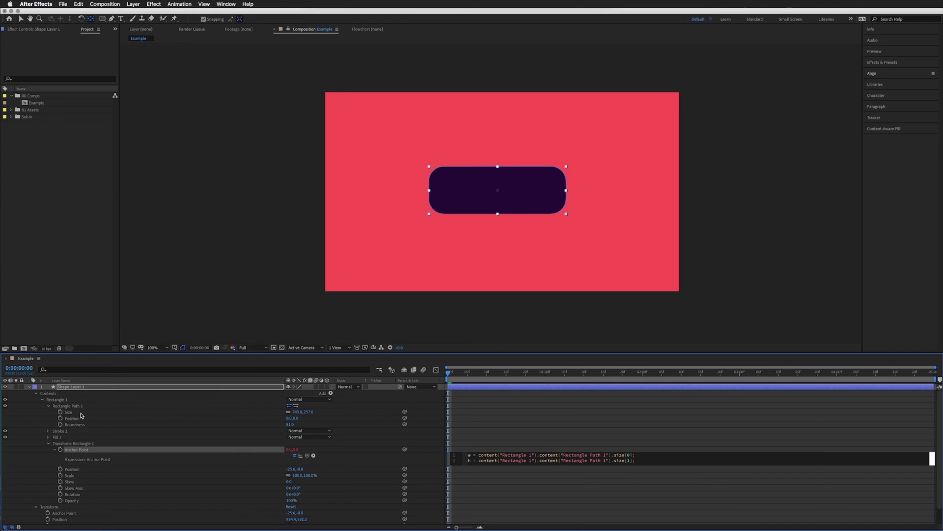
{"action": "key", "text": "Return"}
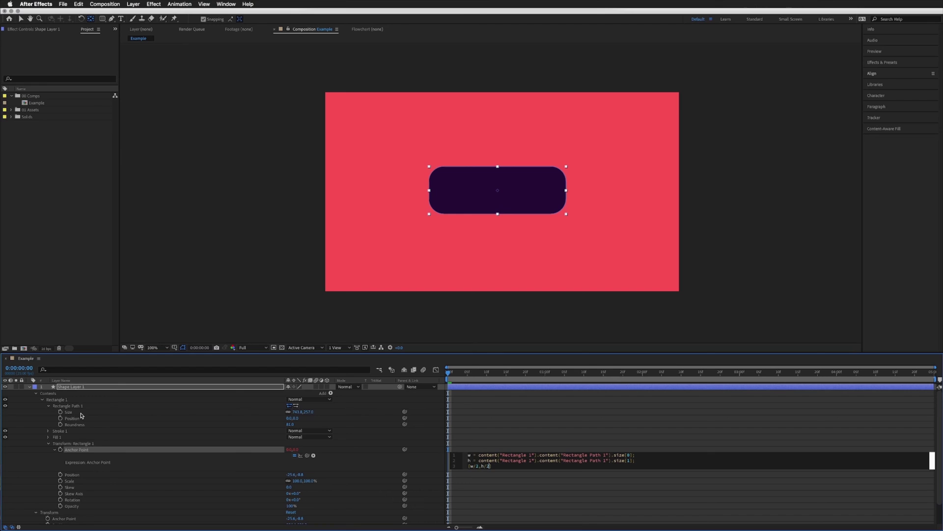
{"action": "left_click", "coordinate": [497, 424]}
Centre the shape layer horizontally and vertically in the comp
{"action": "key", "text": "v"}
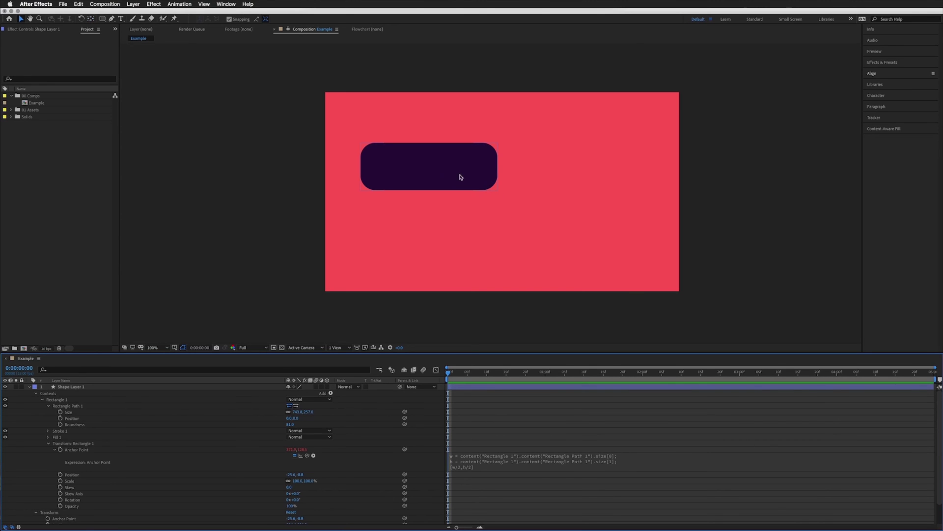
{"action": "left_click", "coordinate": [426, 165]}
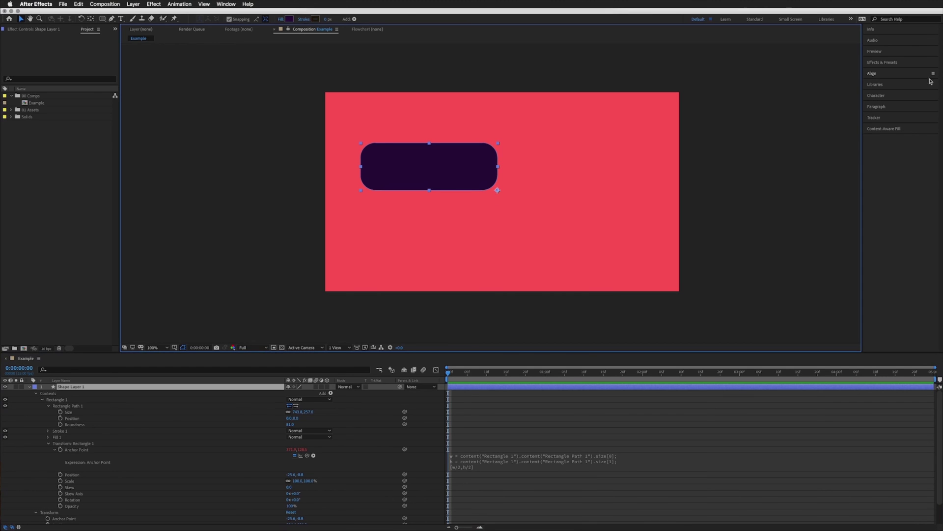
{"action": "left_click", "coordinate": [875, 73]}
{"action": "left_click", "coordinate": [883, 92]}
{"action": "left_click", "coordinate": [920, 91]}
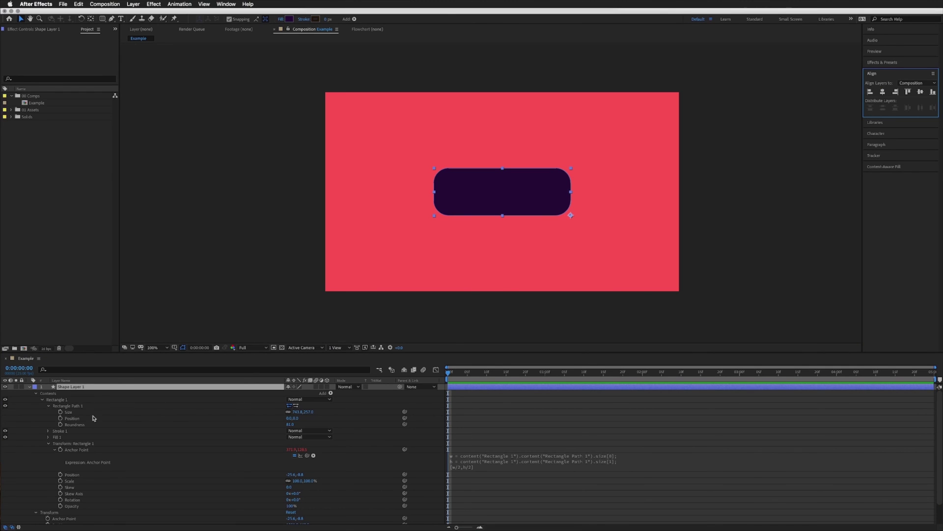
Scrub the Rectangle Path Size width and height, then relink them to scale proportionally
{"action": "left_click", "coordinate": [68, 413]}
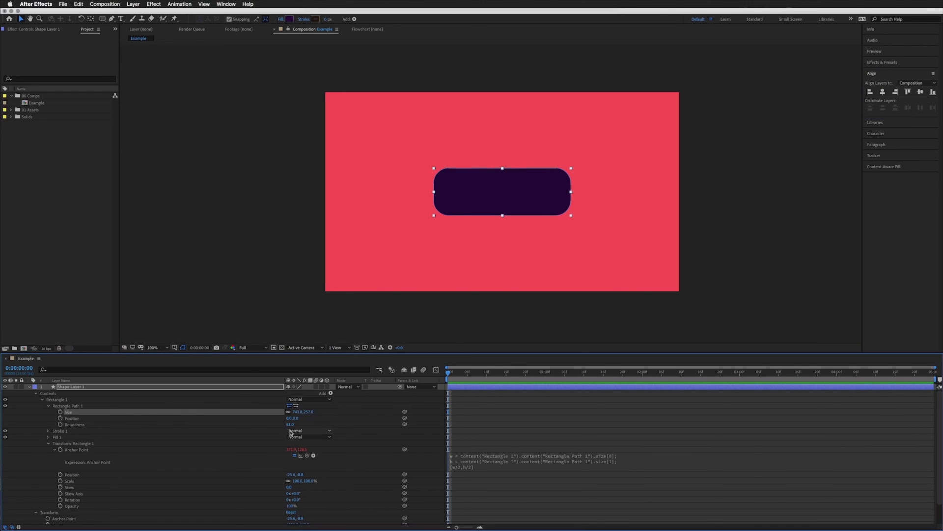
{"action": "left_click_drag", "start_coordinate": [296, 412], "coordinate": [283, 393]}
{"action": "left_click_drag", "start_coordinate": [296, 412], "coordinate": [136, 411]}
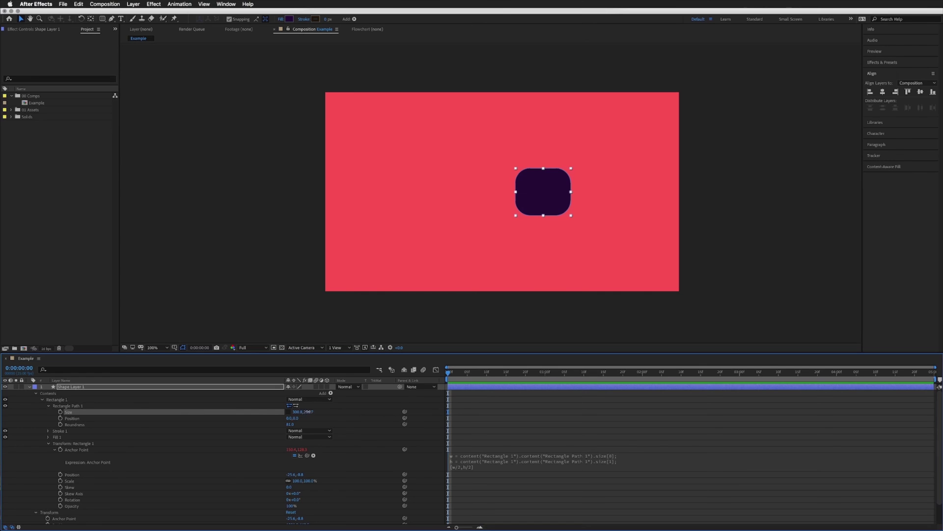
{"action": "left_click_drag", "start_coordinate": [308, 412], "coordinate": [515, 158]}
{"action": "left_click", "coordinate": [288, 411]}
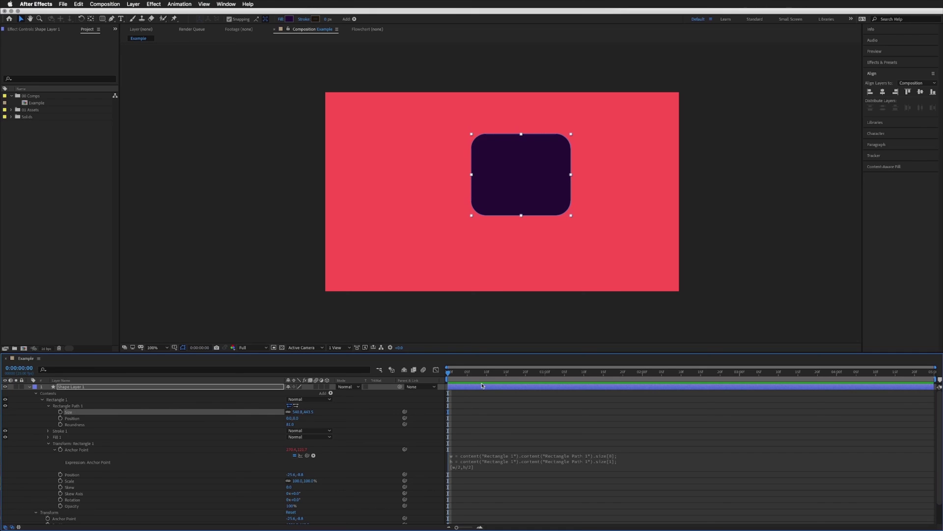
Change the anchor expression to [w/-2,h/2] and move the rectangle back to centre
{"action": "left_click", "coordinate": [484, 465]}
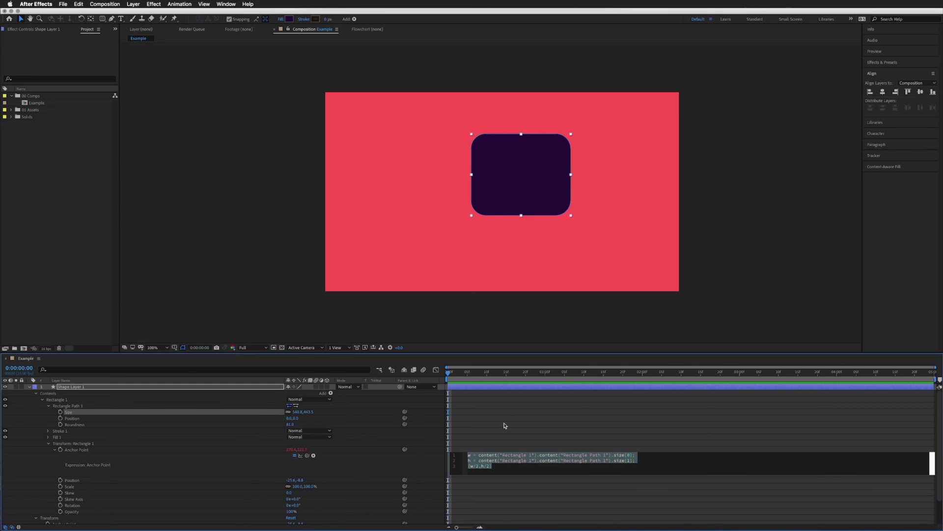
{"action": "left_click", "coordinate": [504, 426]}
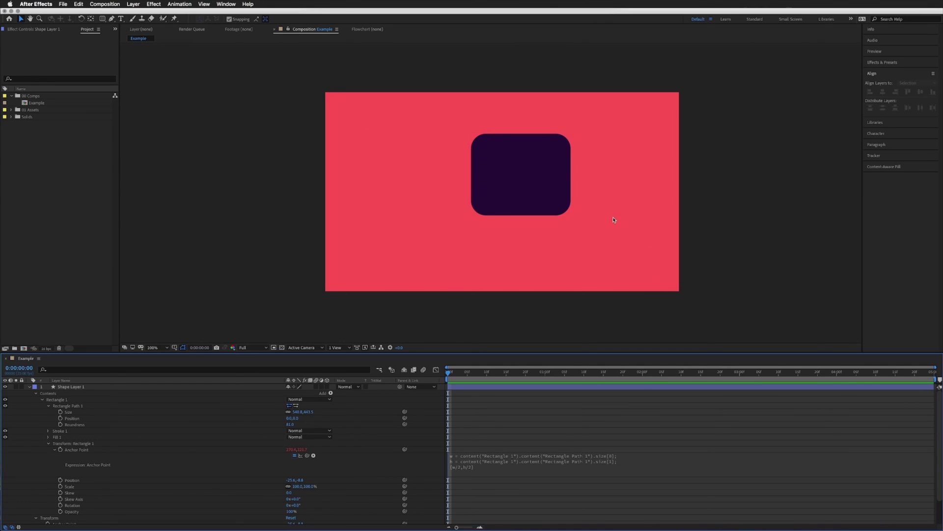
{"action": "left_click", "coordinate": [472, 466]}
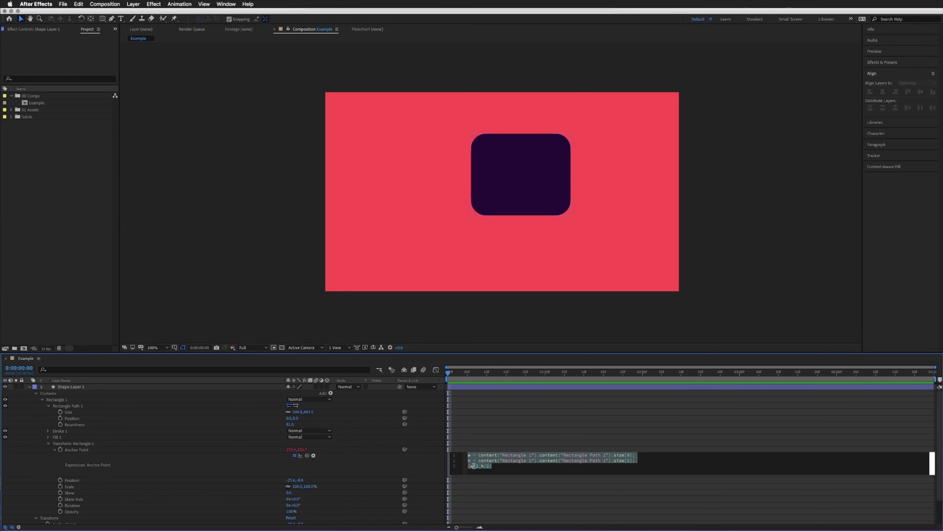
{"action": "left_click", "coordinate": [472, 466]}
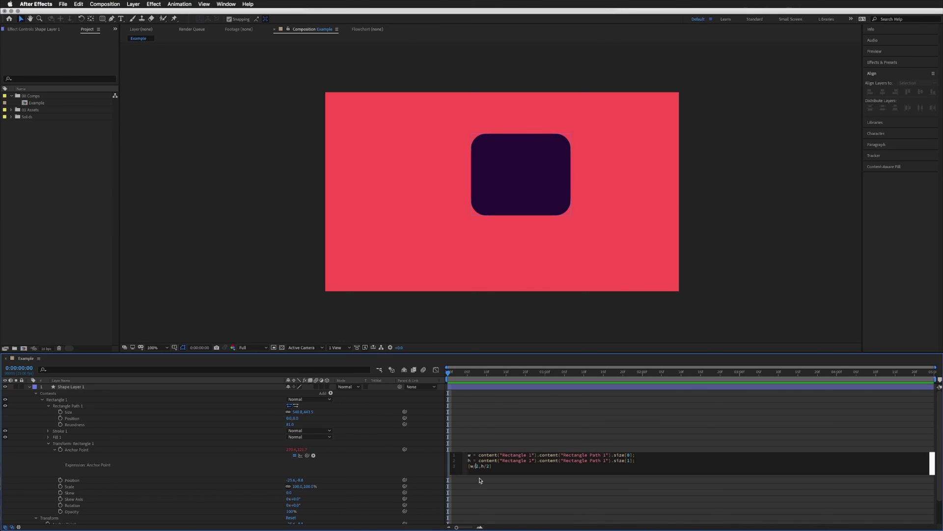
{"action": "type", "text": "-"}
{"action": "left_click", "coordinate": [492, 422]}
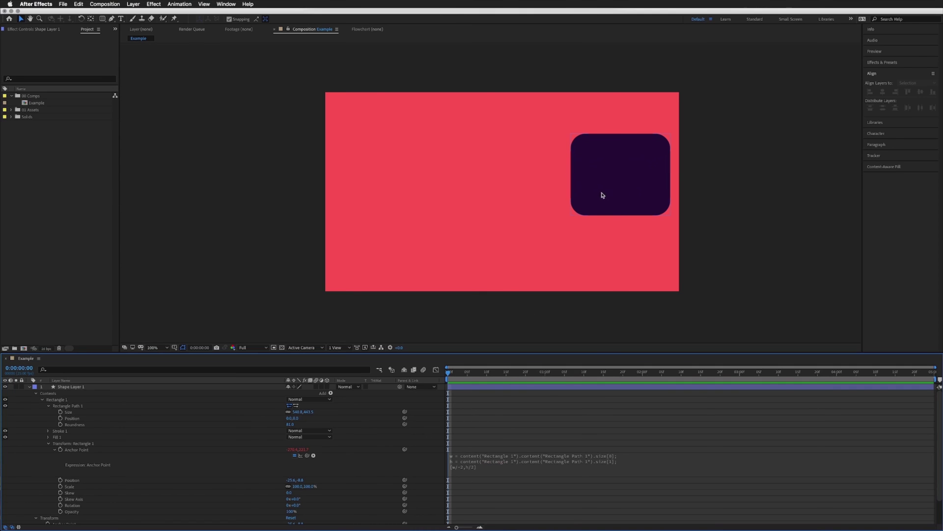
{"action": "left_click", "coordinate": [603, 195]}
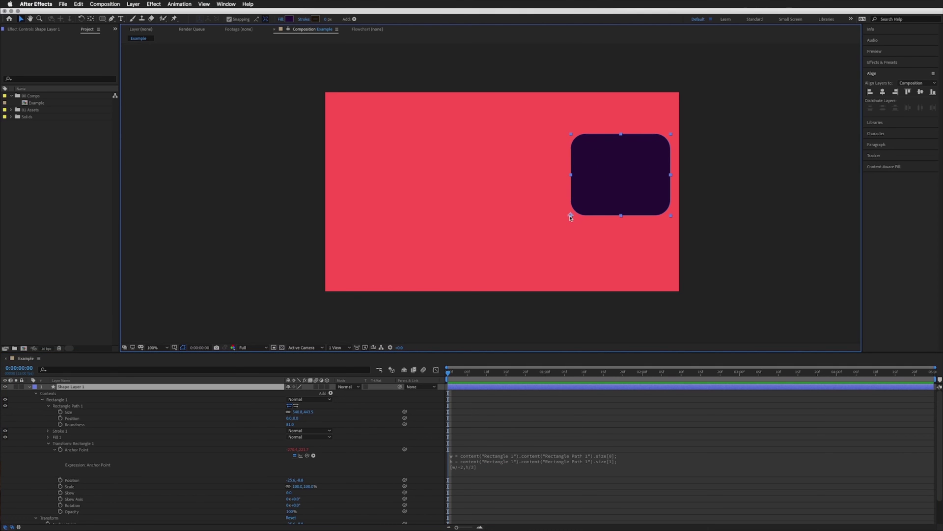
{"action": "left_click_drag", "start_coordinate": [571, 215], "coordinate": [517, 216]}
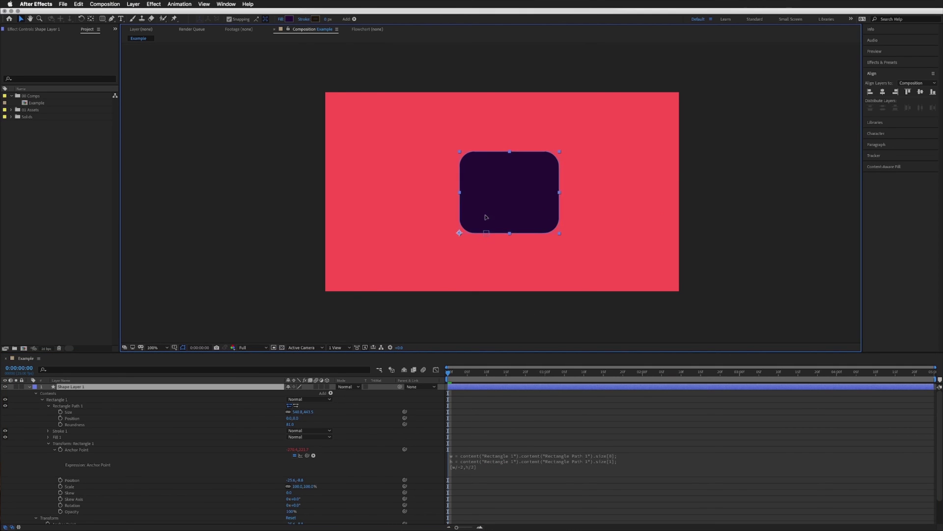
Change the expression to [w/-2,h/-2] and move the rectangle back up to centre
{"action": "left_click", "coordinate": [476, 466]}
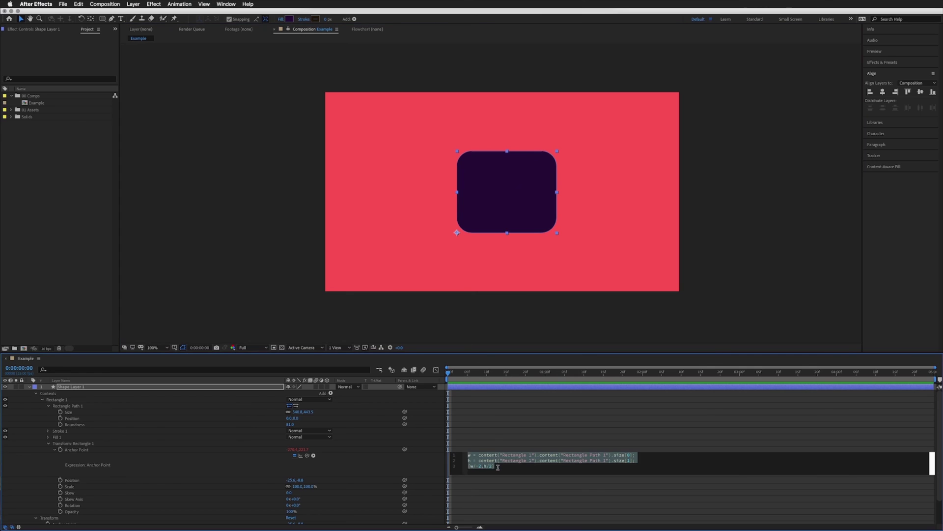
{"action": "left_click", "coordinate": [489, 466]}
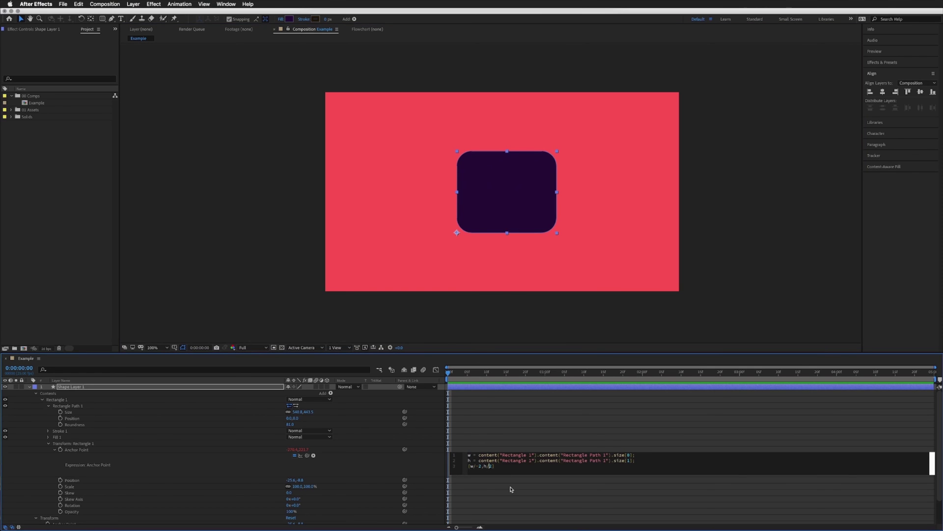
{"action": "type", "text": "-"}
{"action": "left_click", "coordinate": [511, 490]}
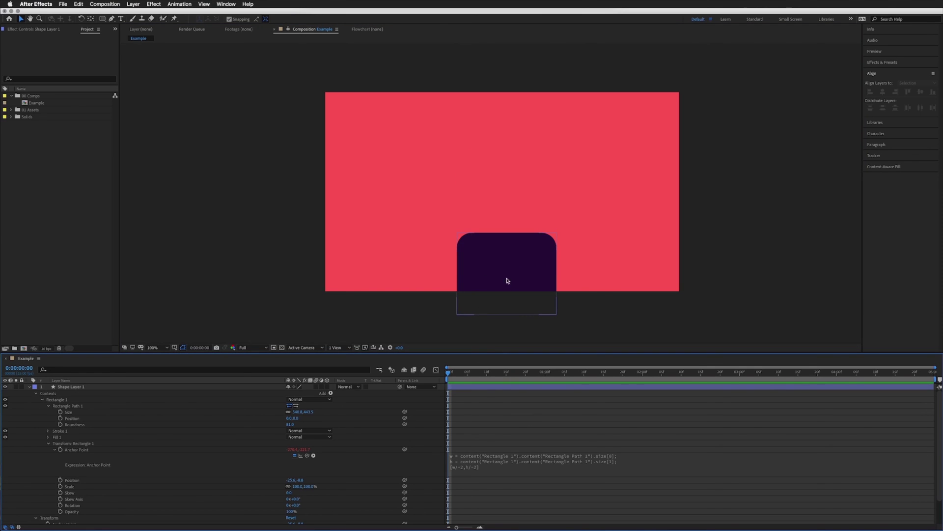
{"action": "left_click_drag", "start_coordinate": [506, 273], "coordinate": [499, 173]}
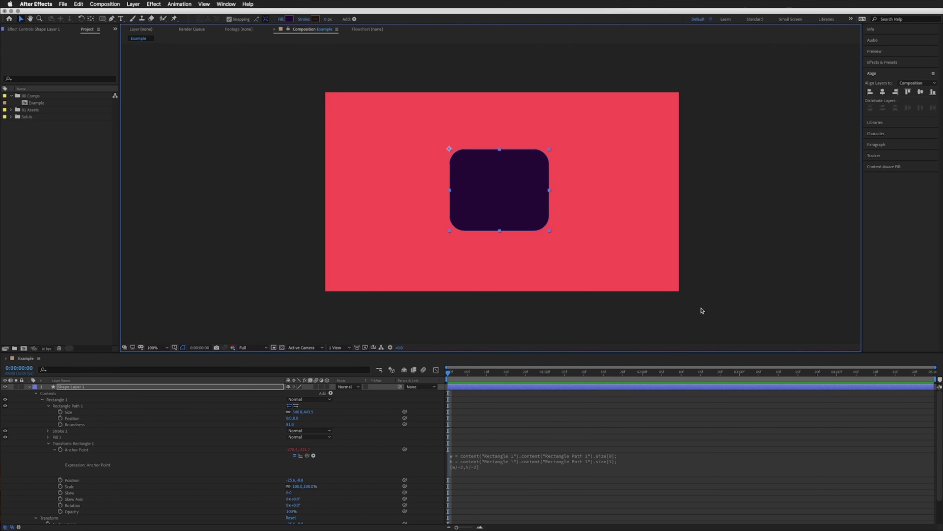
Make the expression [w/2,h/-2], reposition the rectangle, and widen its Size to test the top-right anchor
{"action": "left_click", "coordinate": [491, 471]}
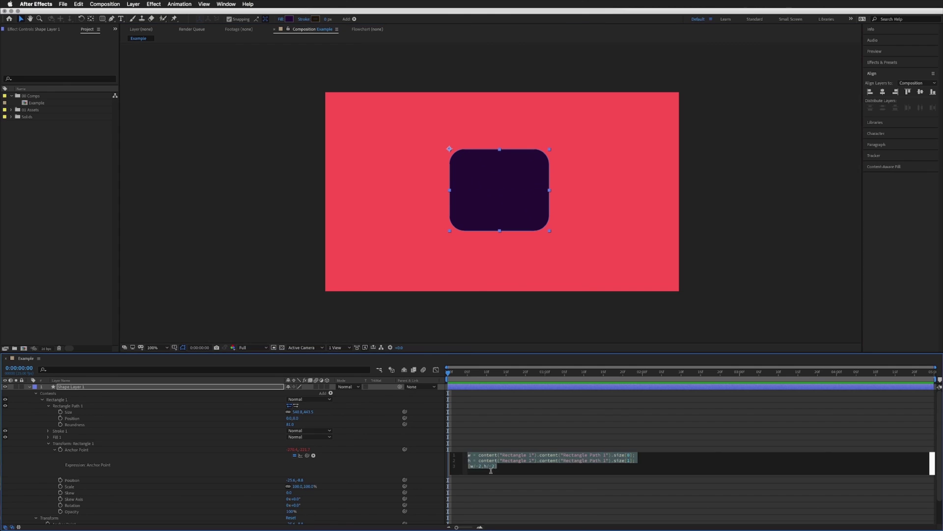
{"action": "left_click", "coordinate": [479, 466]}
{"action": "key", "text": "BackSpace"}
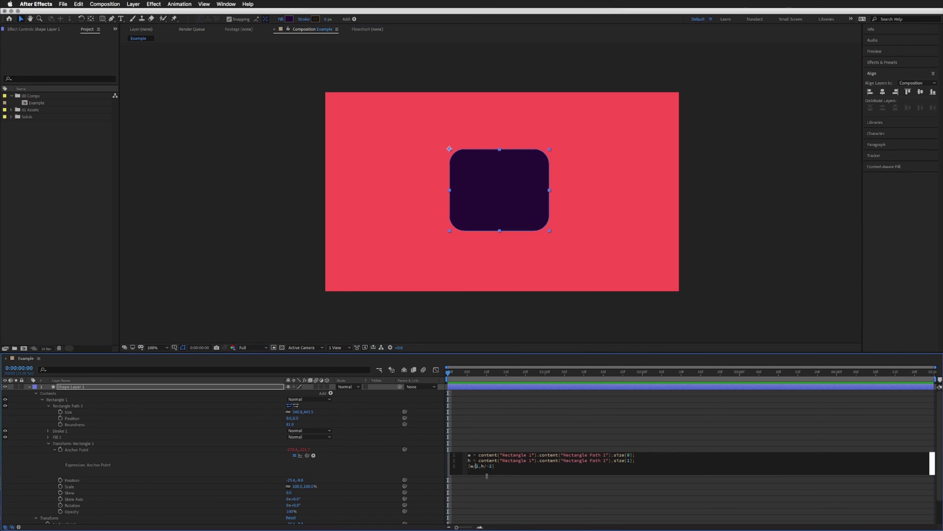
{"action": "left_click", "coordinate": [499, 437]}
{"action": "left_click", "coordinate": [396, 209]}
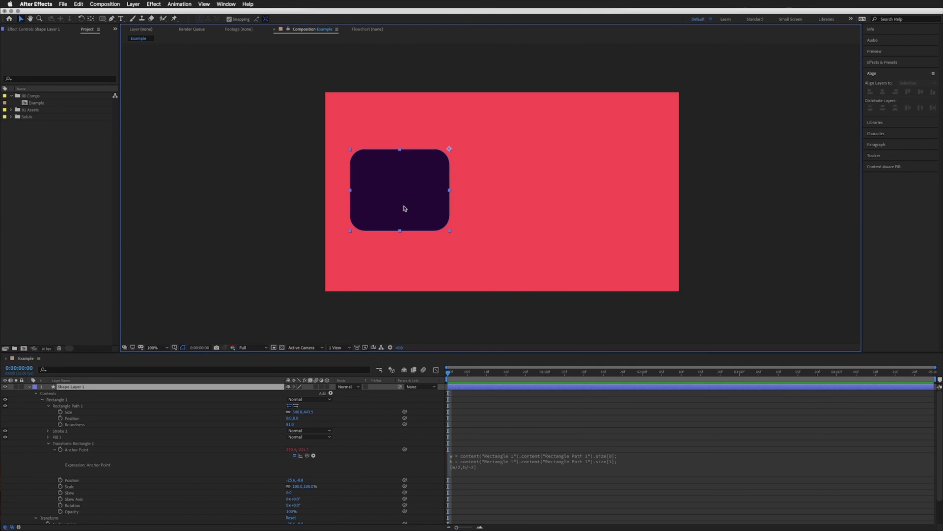
{"action": "left_click_drag", "start_coordinate": [452, 154], "coordinate": [581, 139]}
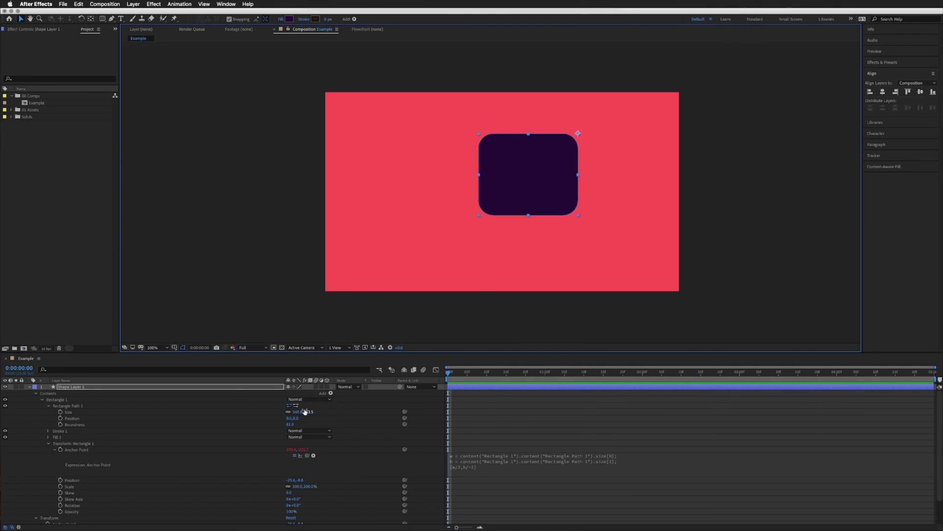
{"action": "left_click", "coordinate": [294, 411]}
{"action": "left_click_drag", "start_coordinate": [295, 410], "coordinate": [416, 398]}
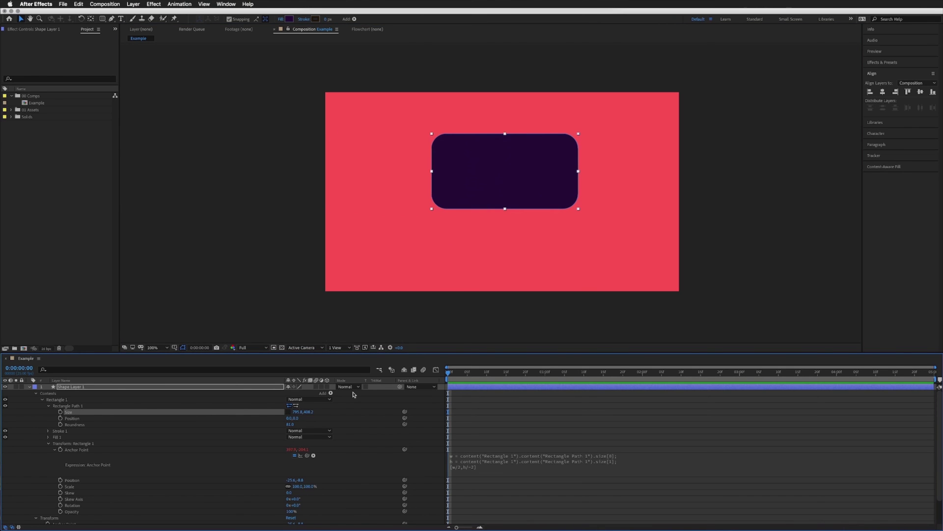
Apply Align Horizontal Center and Align Vertical Center to the wide rectangle relative to the composition
{"action": "left_click", "coordinate": [923, 92]}
{"action": "left_click", "coordinate": [923, 91]}
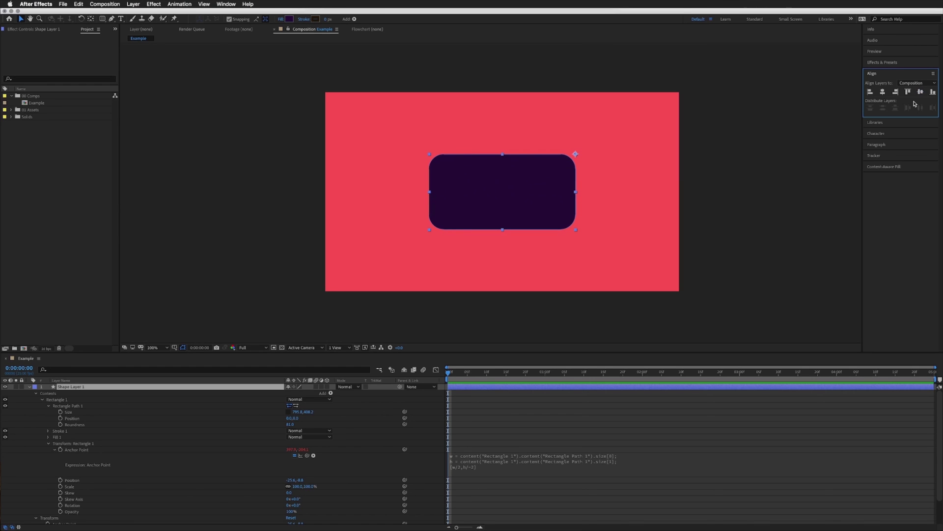